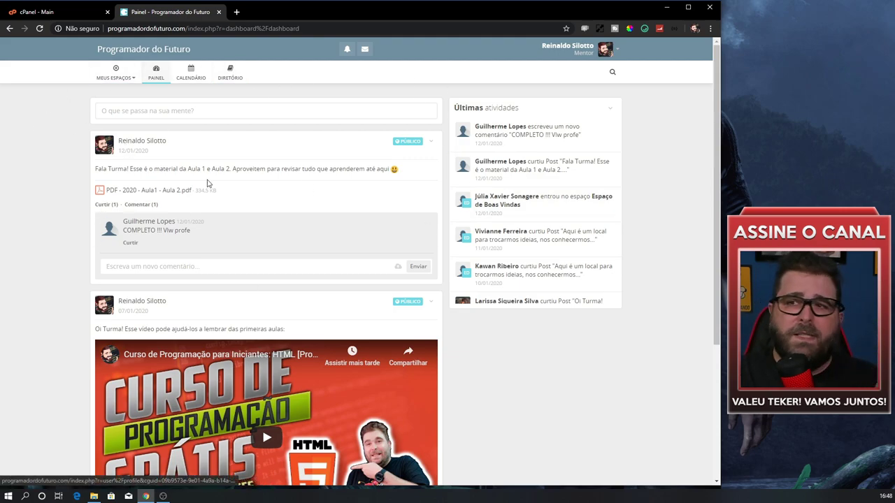
Step: Publish the public post "Oi Turma! Gravando o TekCast!" on the dashboard
click(179, 109)
text(Oi)
key(Return)
text(Tyej)
key(BackSpace)
key(BackSpace)
key(BackSpace)
key(BackSpace)
key(BackSpace)
text(Turma! Gravando o TekCast!)
key(Return)
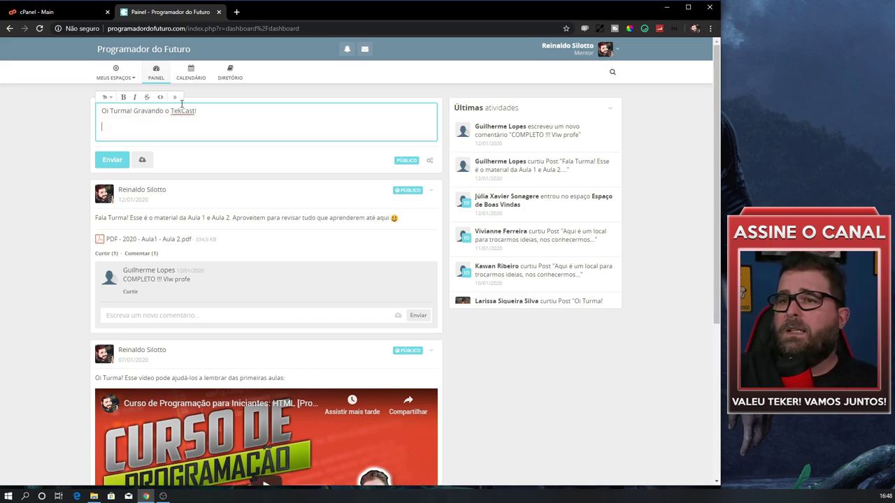
key(BackSpace)
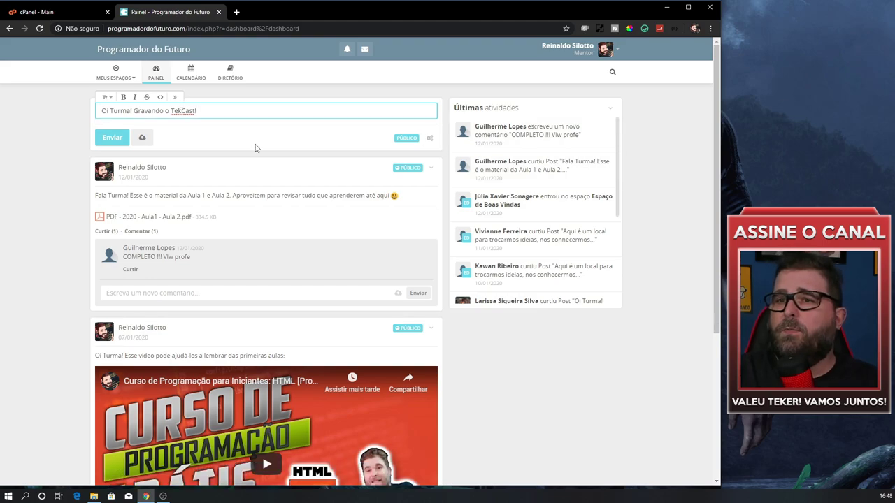
click(109, 138)
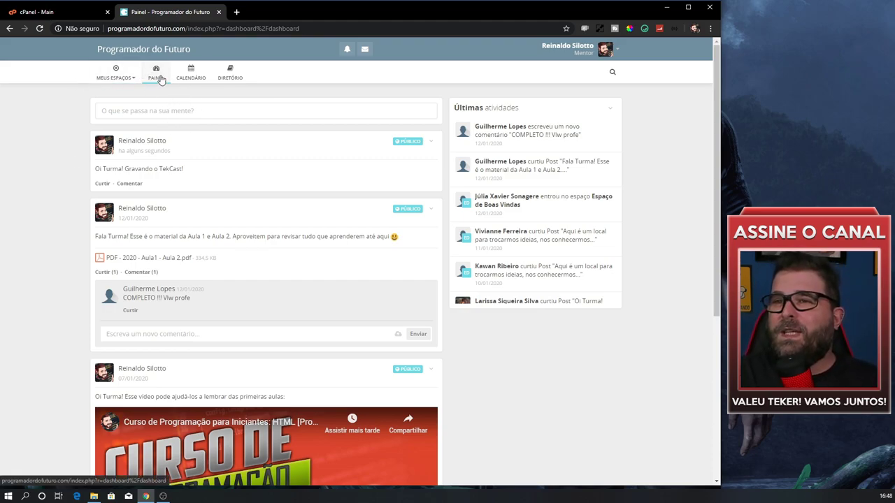
Step: View the Espaço de Boas Vindas space and the network's member directory
click(116, 77)
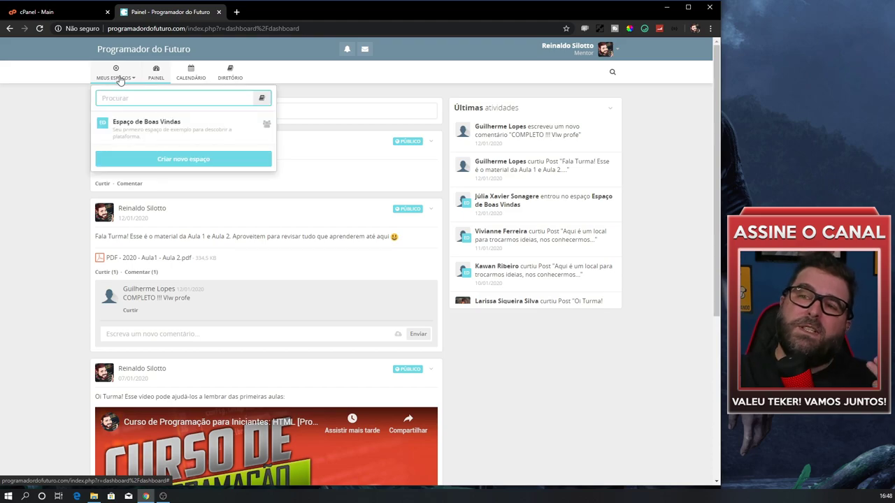
click(132, 135)
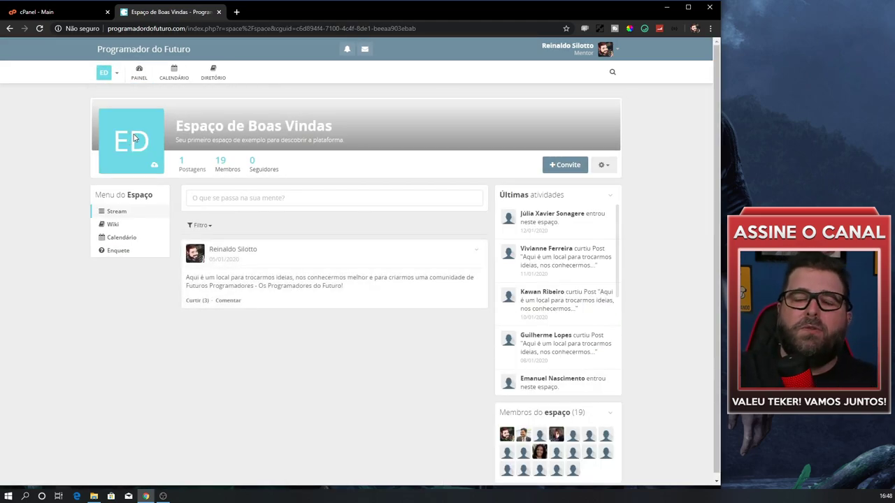
click(160, 75)
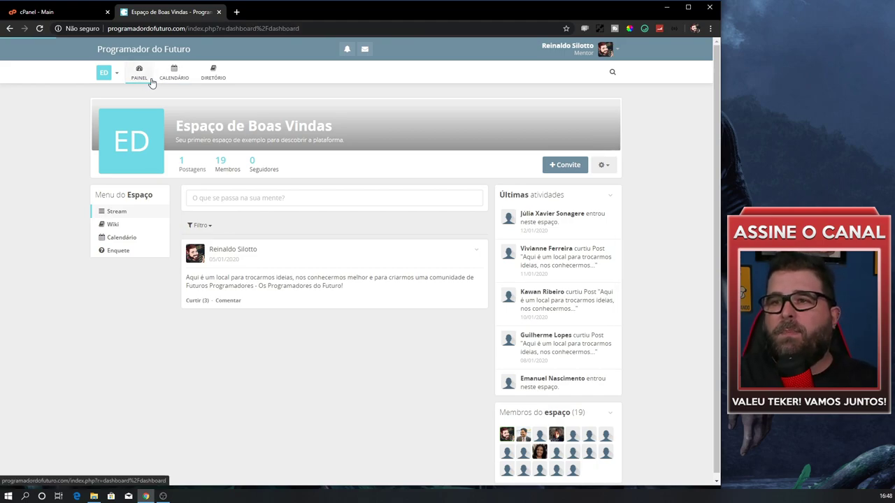
click(226, 82)
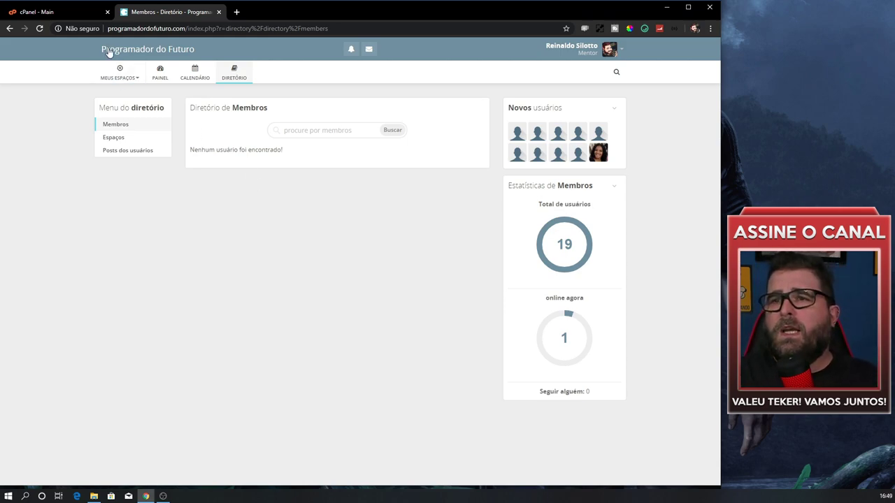
Step: Open the network's administration area and review its user, space and installed module lists
click(599, 53)
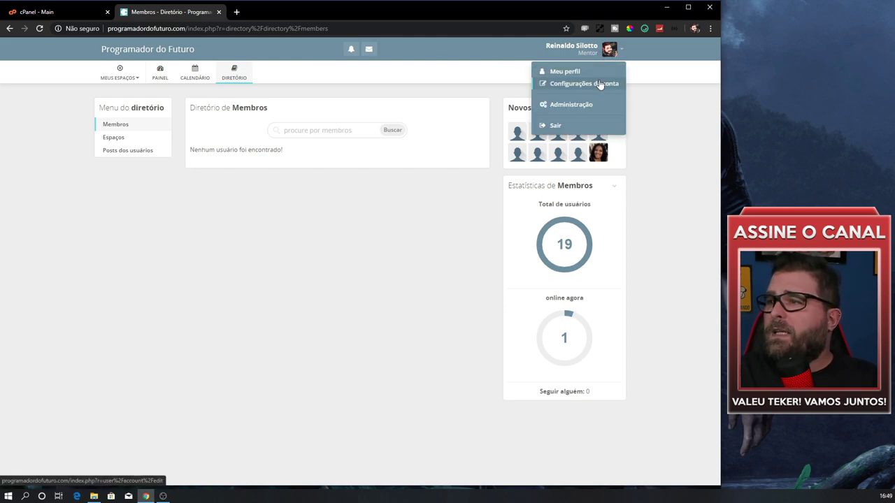
click(573, 104)
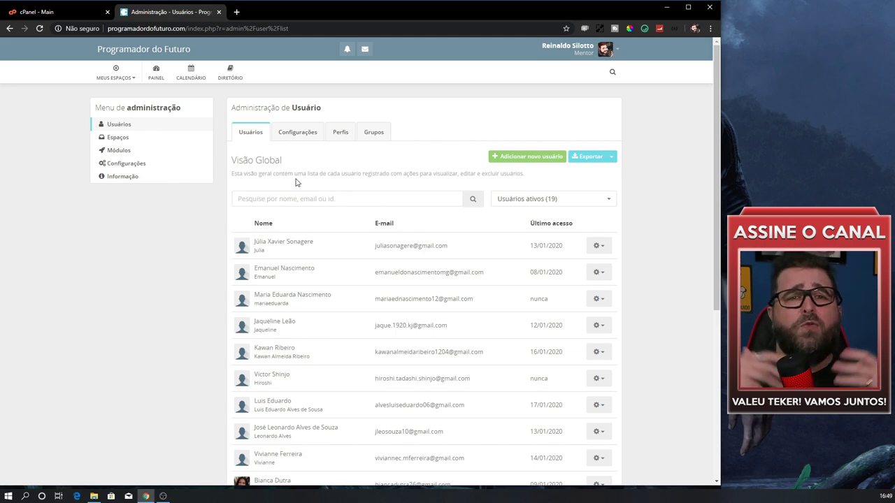
click(121, 139)
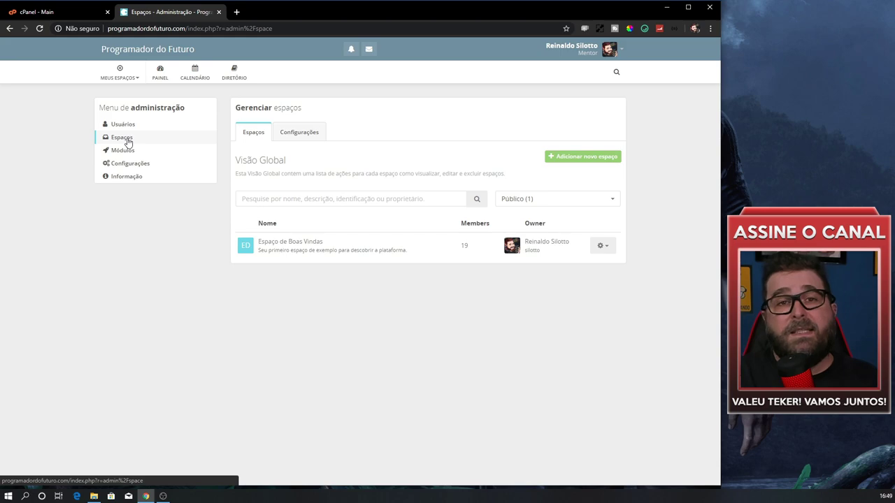
click(126, 152)
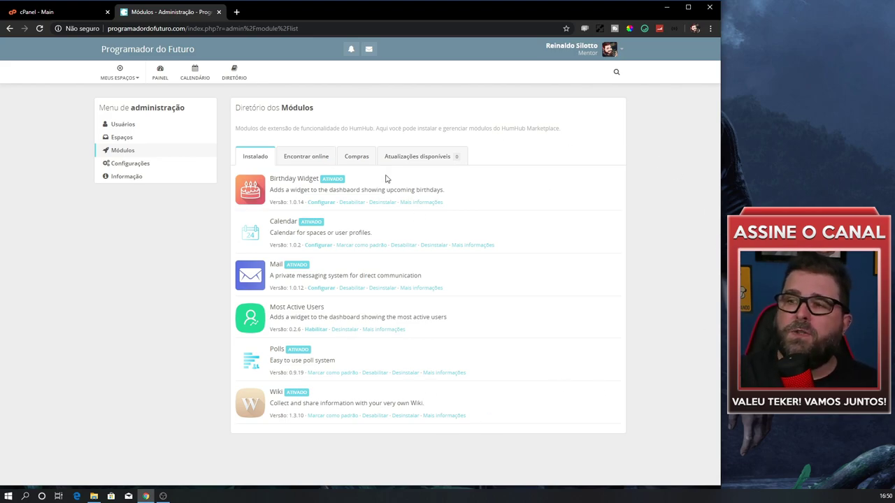
Step: Find the Weather module among the modules available online, install it and enable it
click(294, 161)
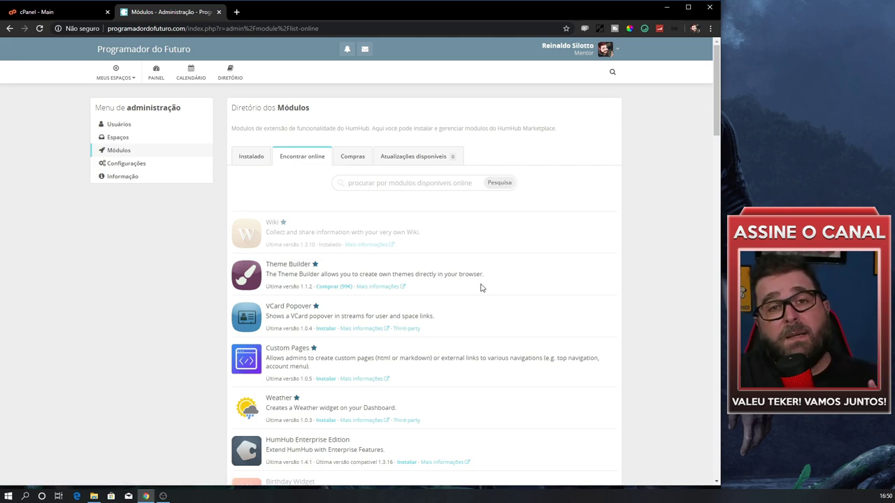
scroll(480, 287, down, 2)
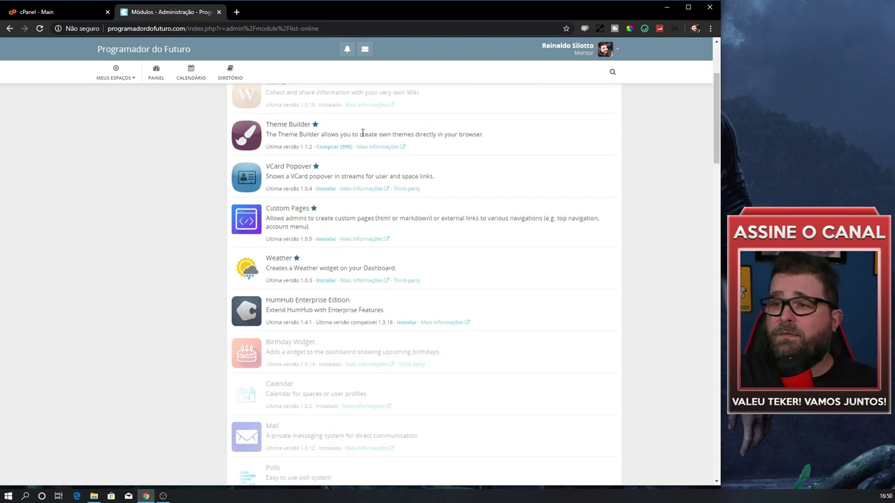
scroll(391, 264, down, 1)
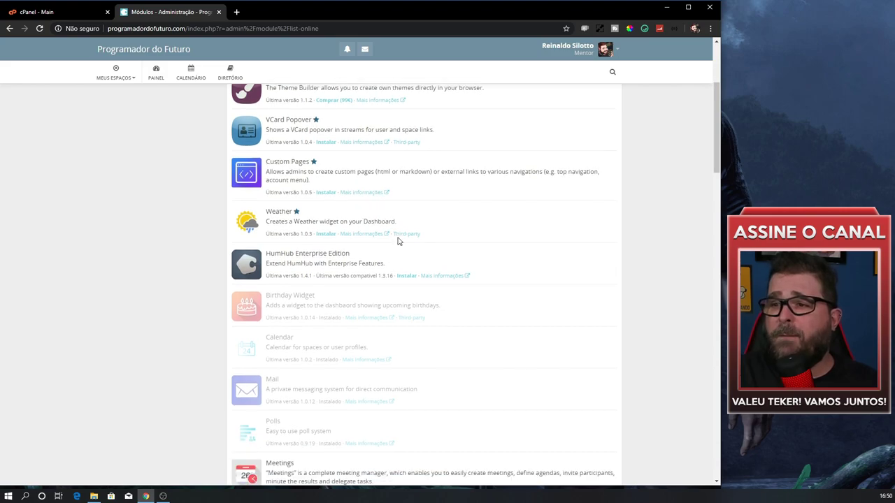
click(324, 234)
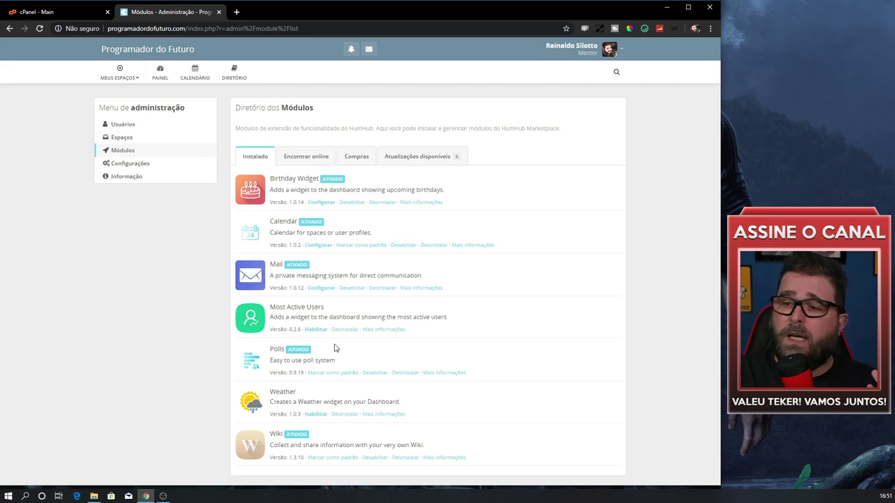
click(315, 415)
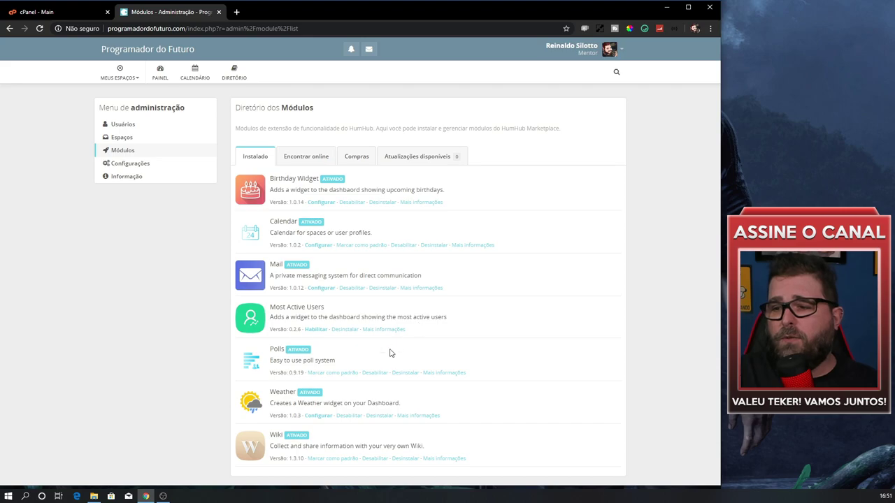
Step: Disable the Weather module and uninstall it from the network
click(350, 417)
click(406, 91)
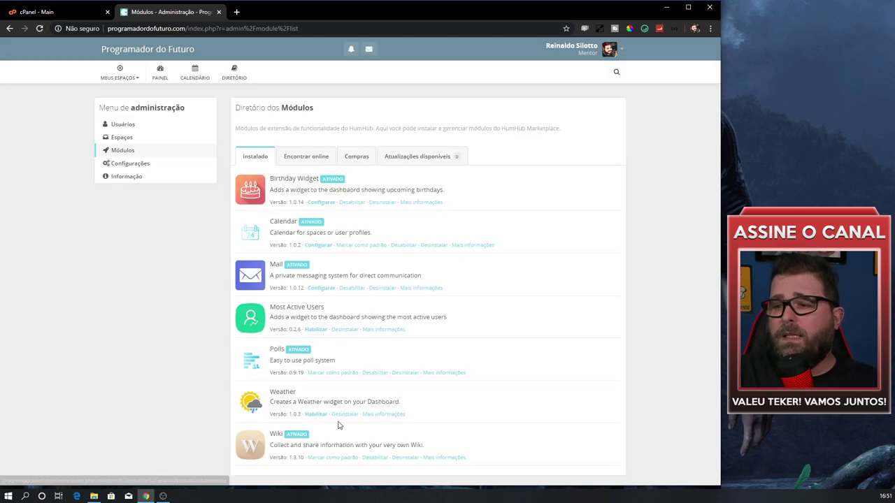
click(342, 418)
click(396, 91)
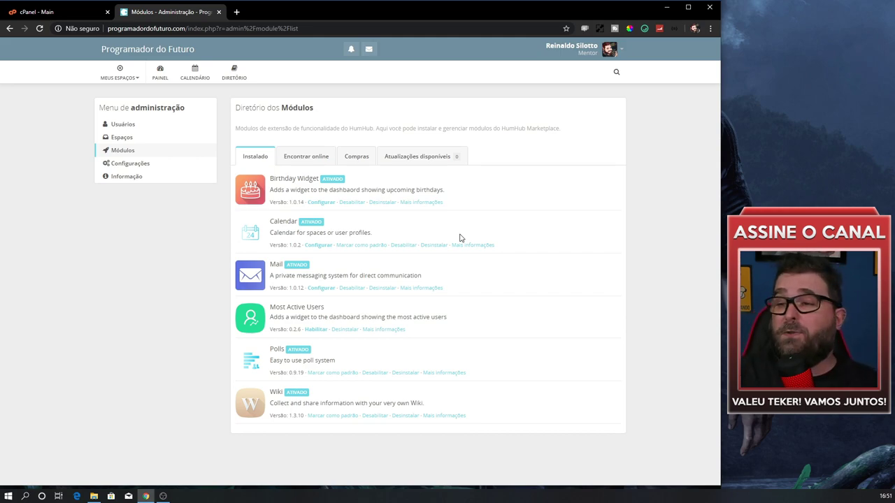
Step: Review the network's general, appearance and e-mail summary settings, including the available default languages
click(143, 163)
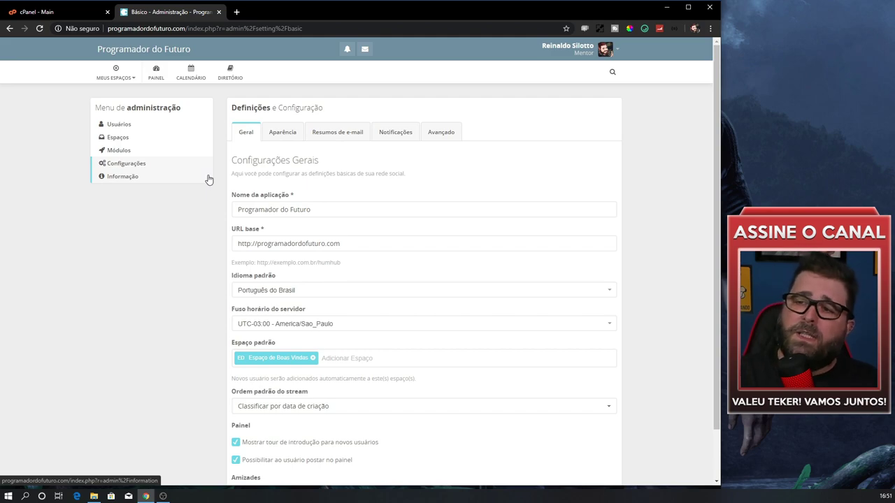
click(283, 133)
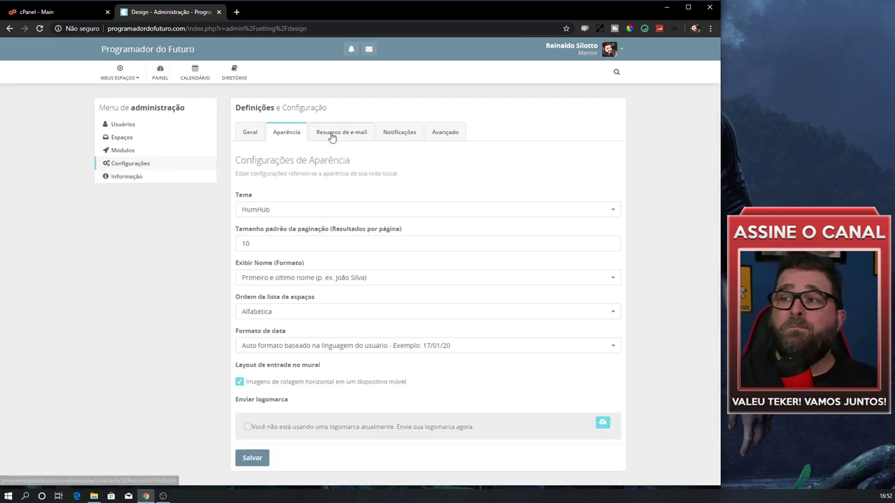
click(332, 137)
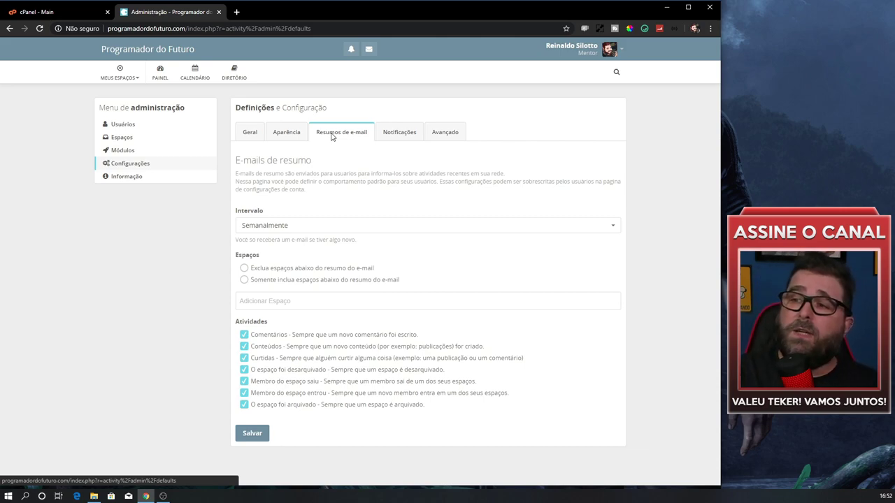
click(243, 133)
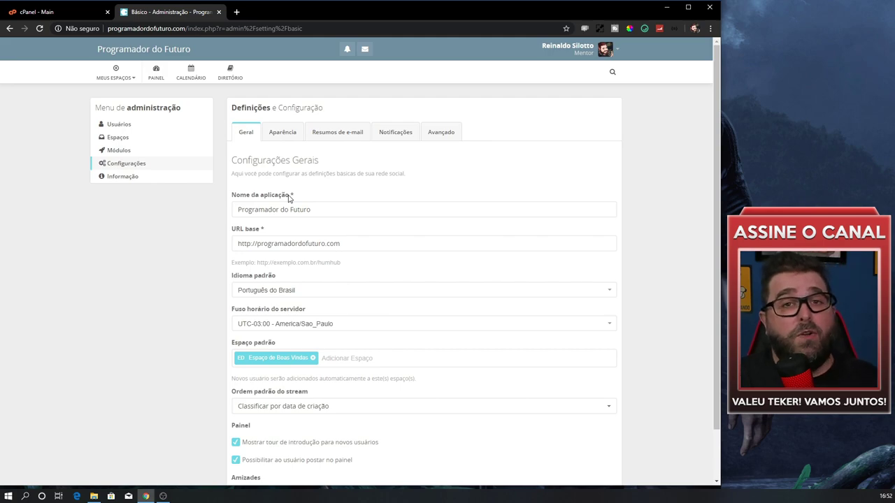
click(325, 289)
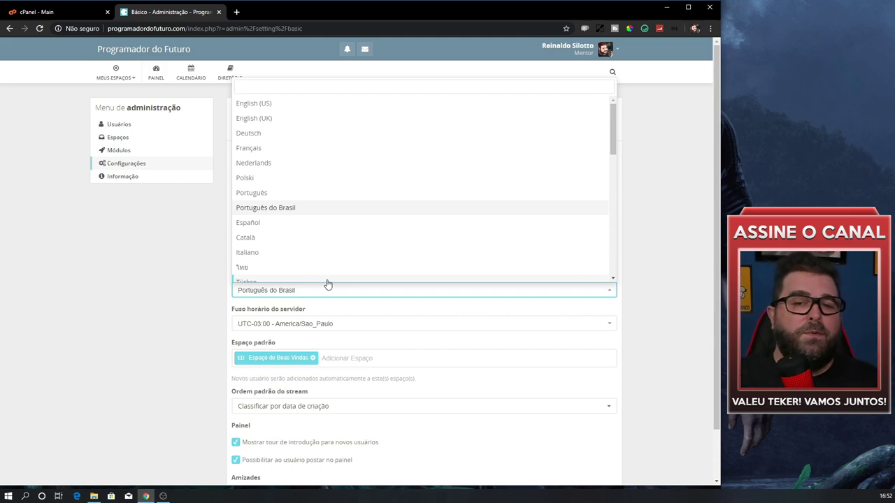
click(134, 194)
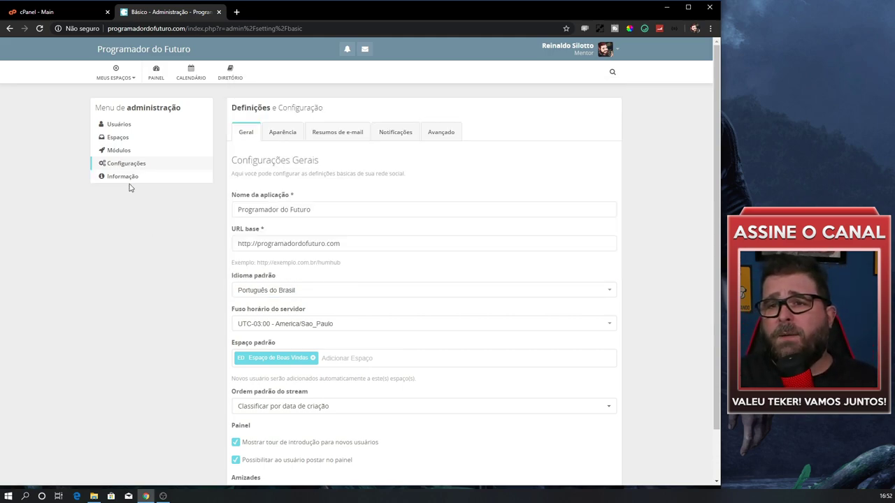
Step: Examine the HumHub version, database, background jobs and log record pages in the system information
click(123, 179)
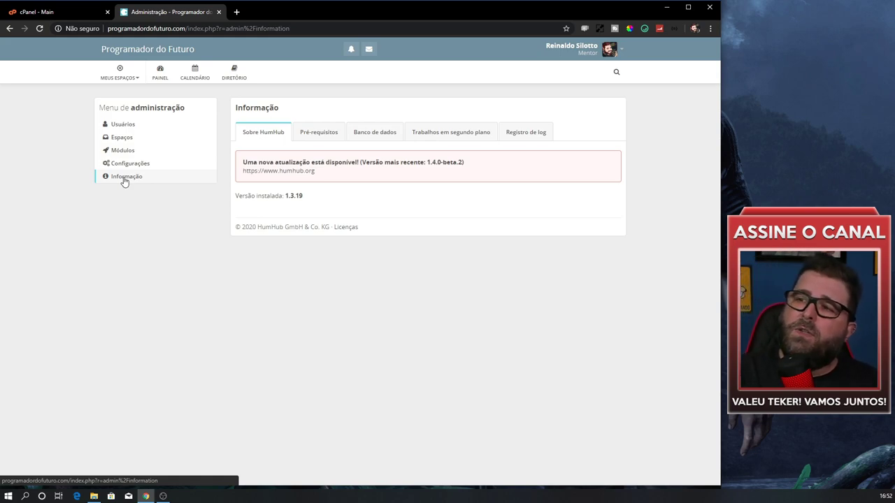
click(369, 132)
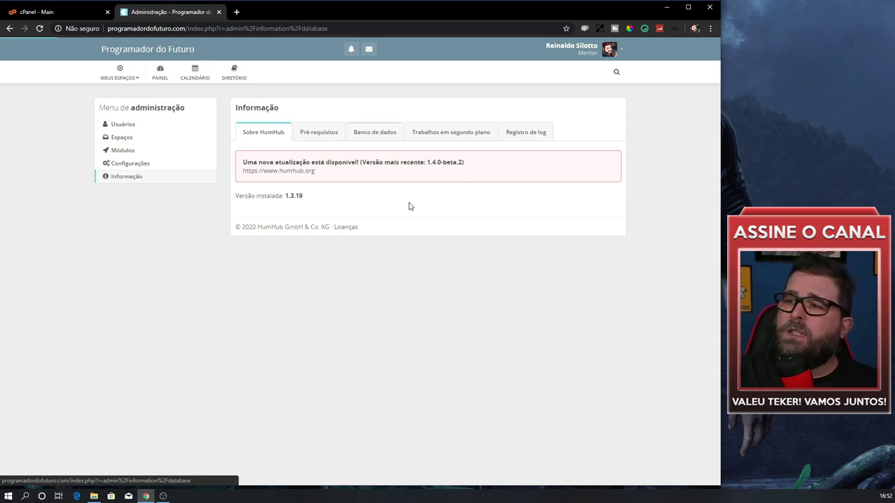
click(451, 133)
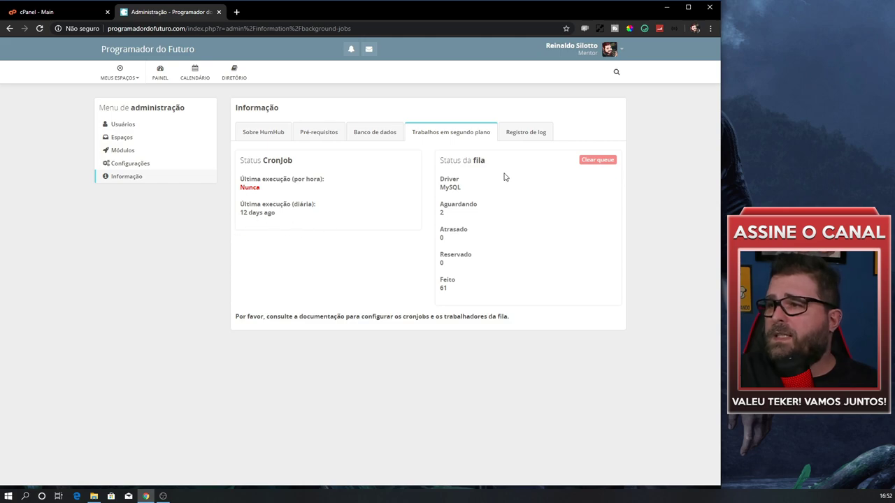
click(539, 137)
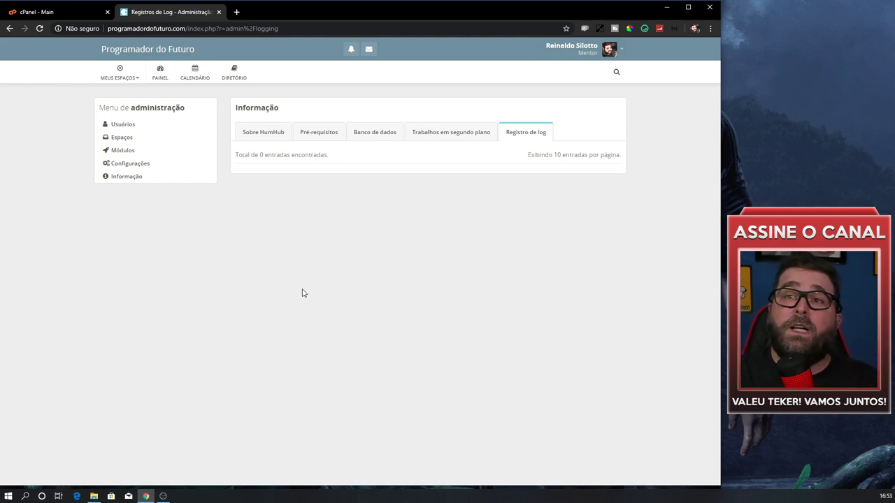
Step: Switch to cPanel and look through its domain, email, metrics, security, software and advanced tools
click(42, 12)
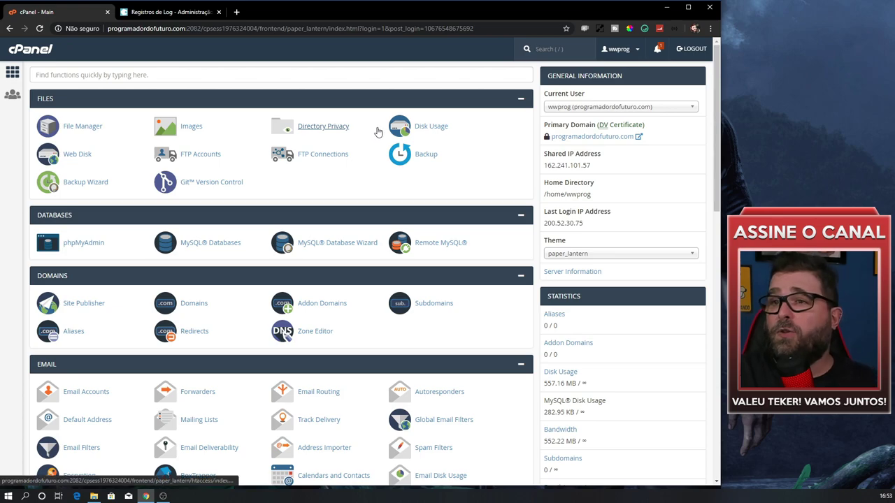
scroll(394, 143, down, 3)
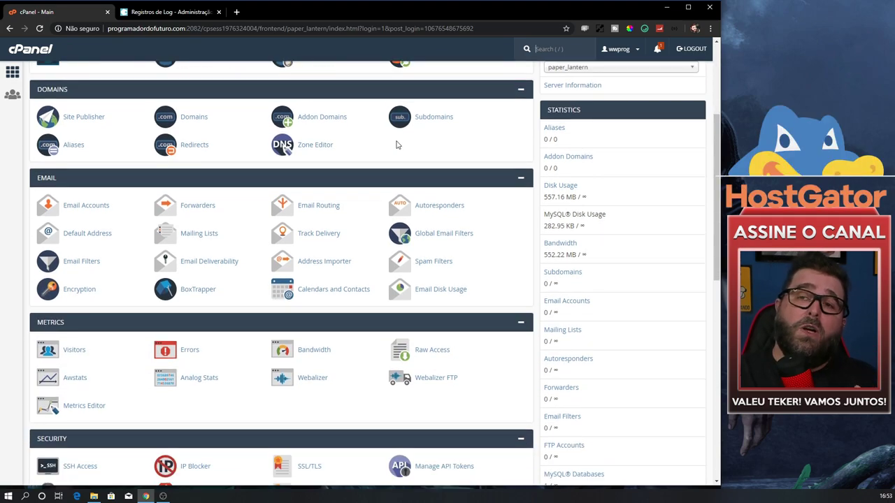
click(155, 16)
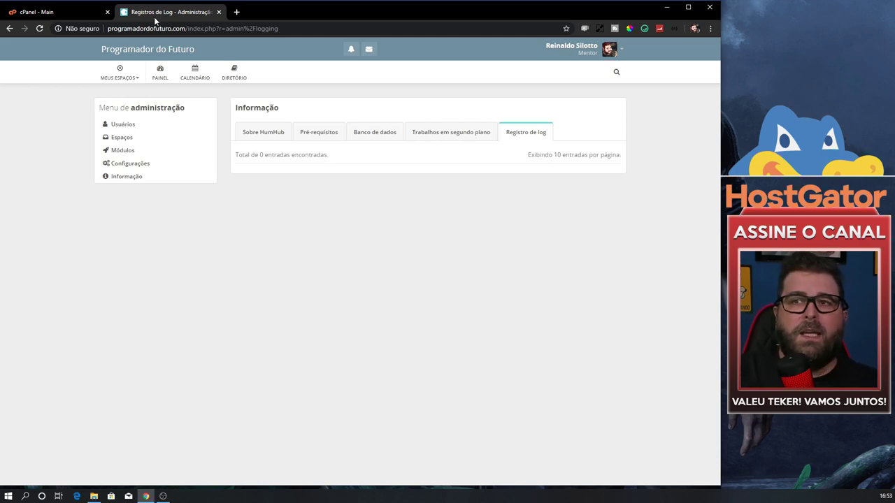
click(66, 12)
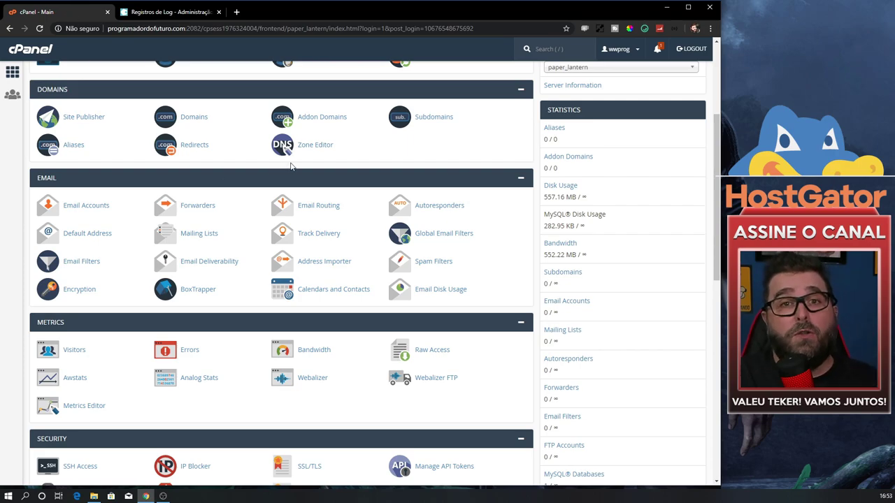
scroll(291, 165, down, 1)
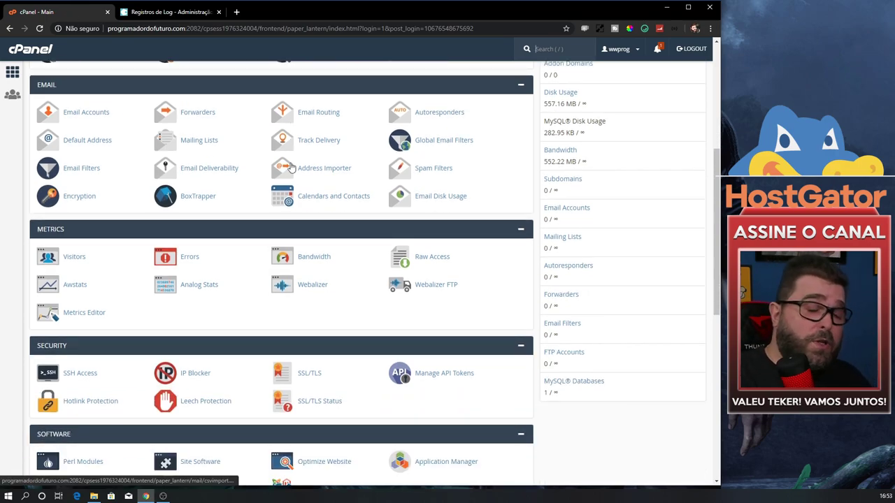
key(slash)
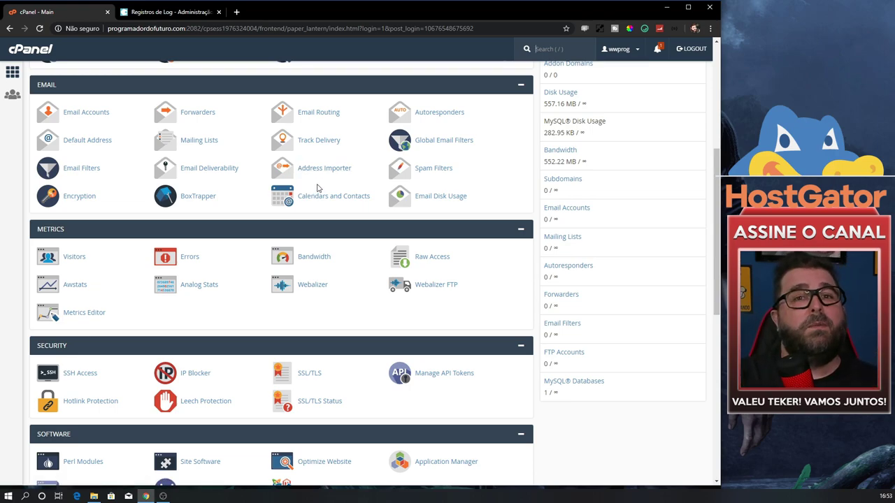
scroll(317, 188, down, 2)
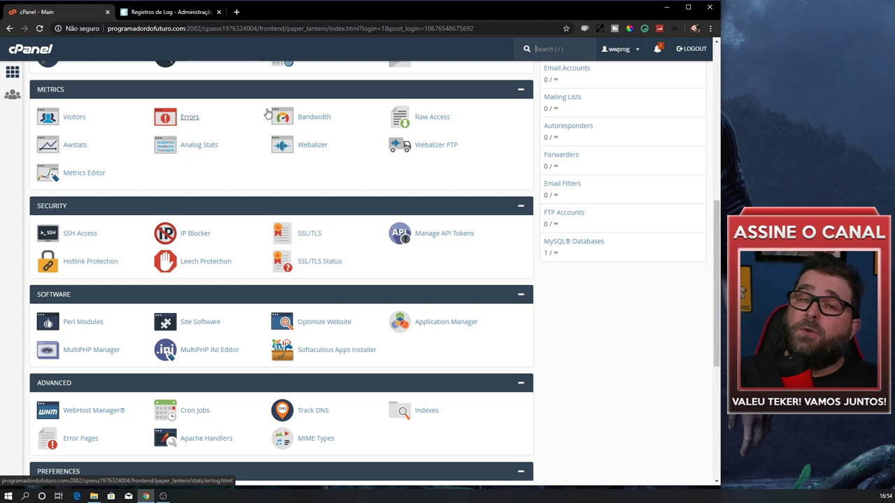
Step: Return to the Programador do Futuro site and sign out of the mentor account
click(171, 12)
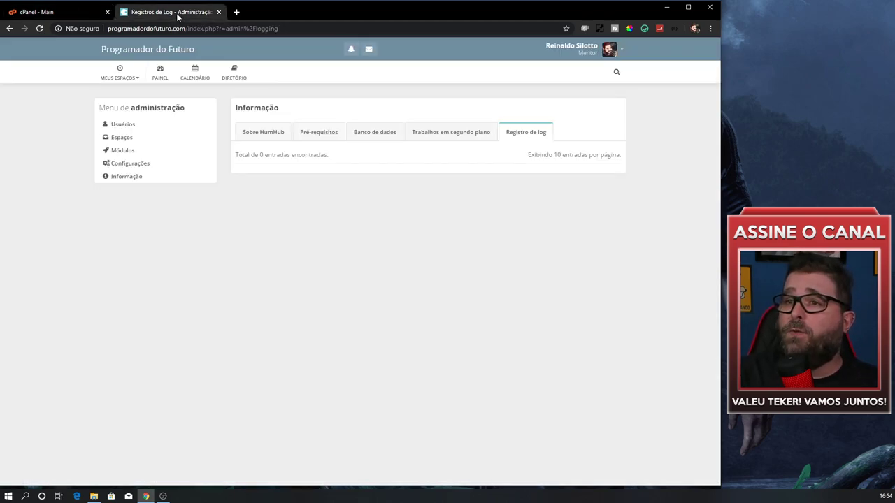
click(596, 51)
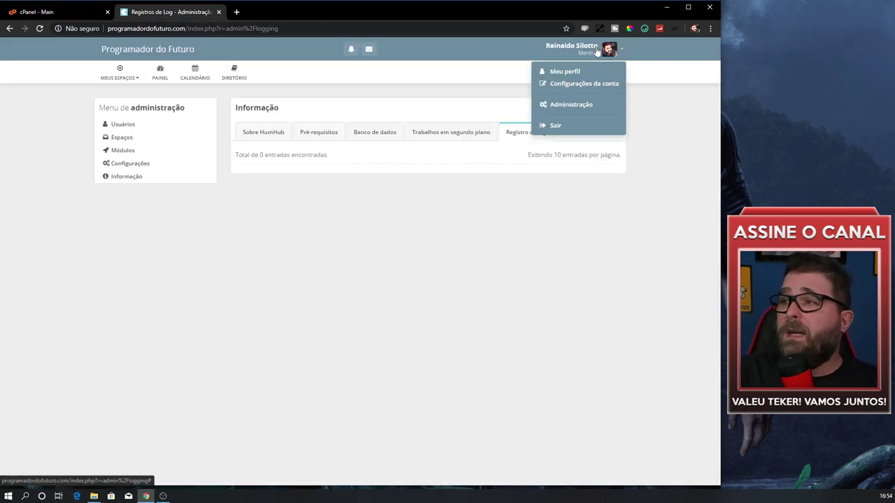
click(556, 126)
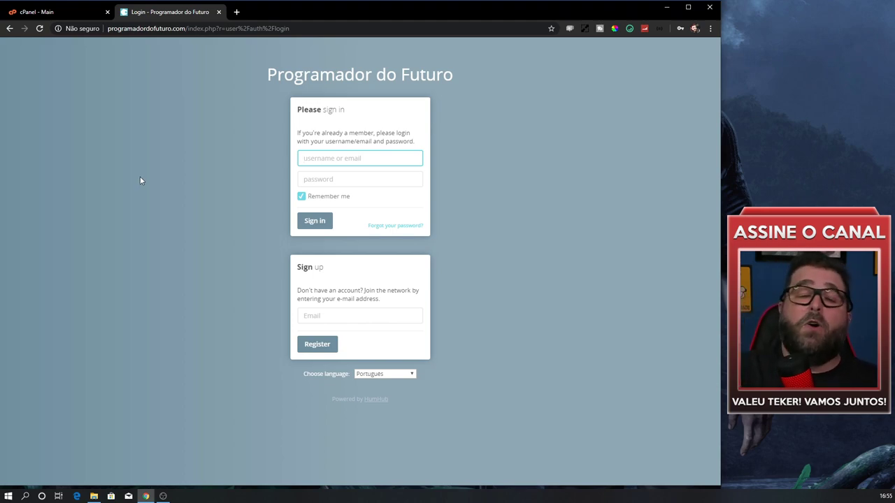
click(53, 12)
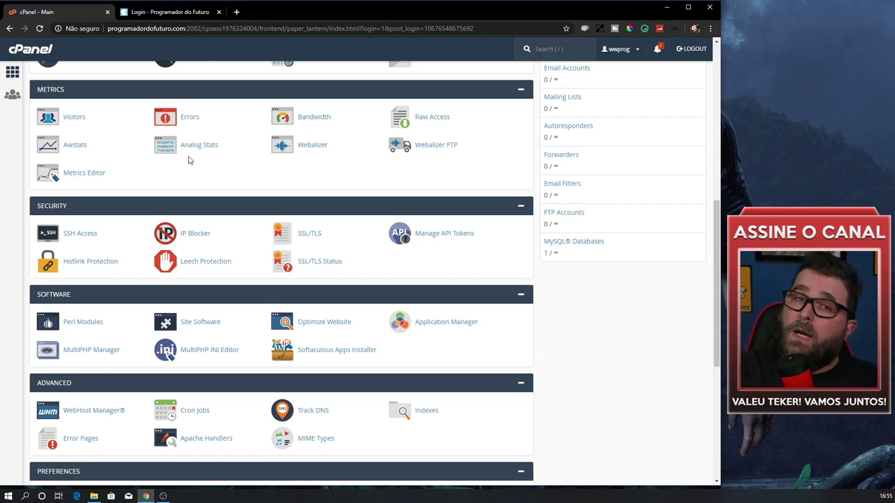
click(175, 10)
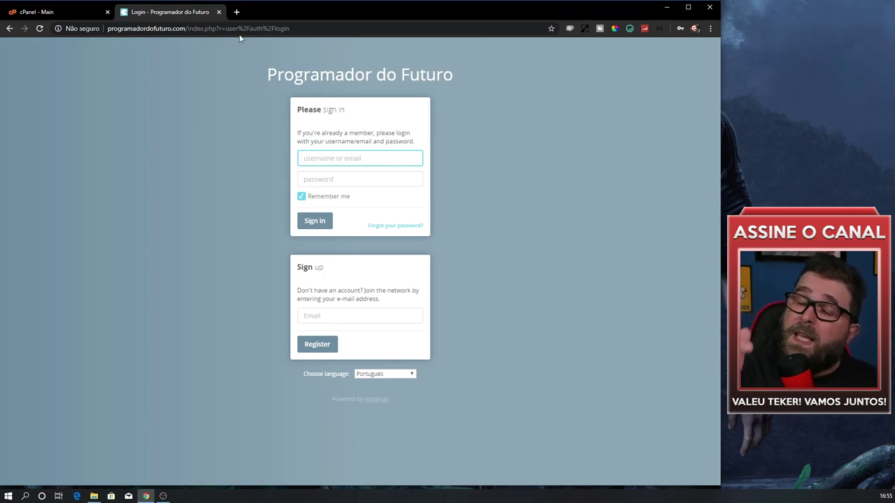